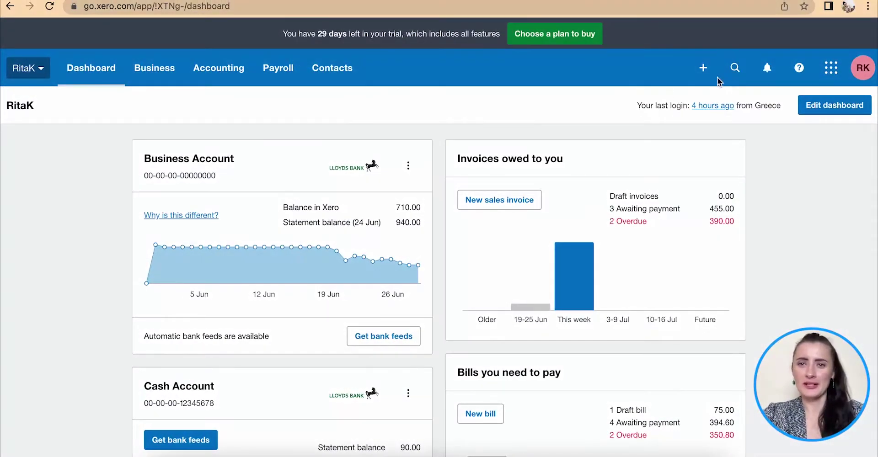
- Go from Business to the sales Invoices list and start a new invoice
left_click(704, 73)
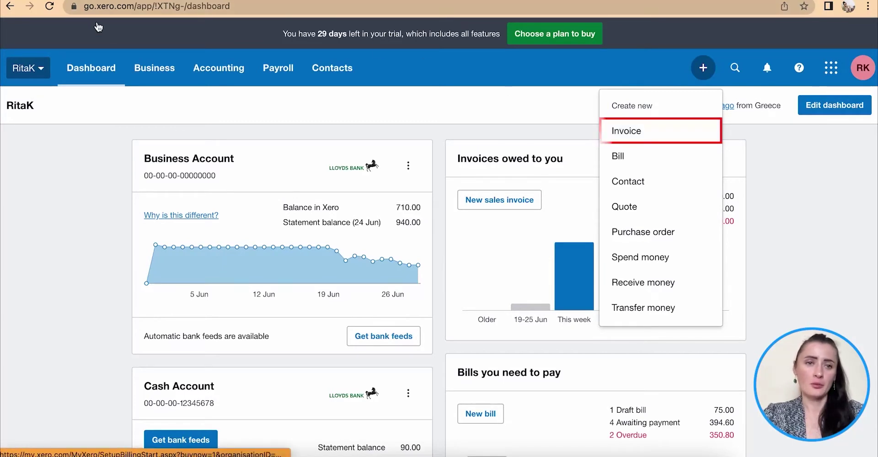
left_click(156, 69)
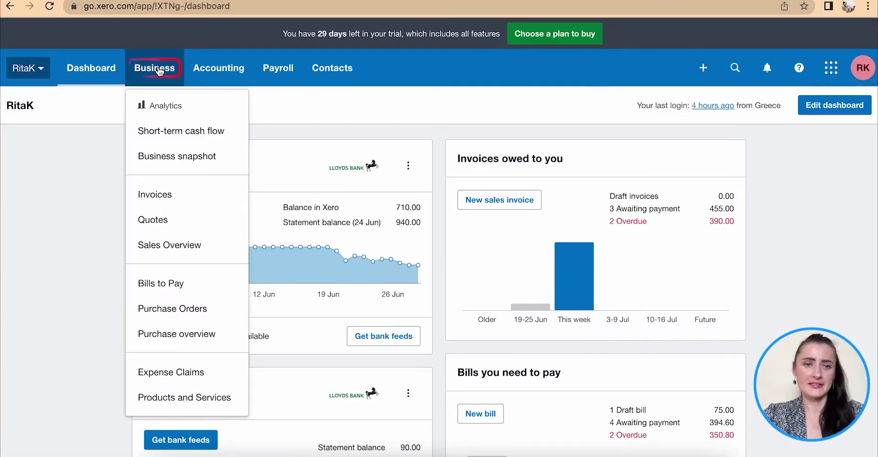
left_click(164, 205)
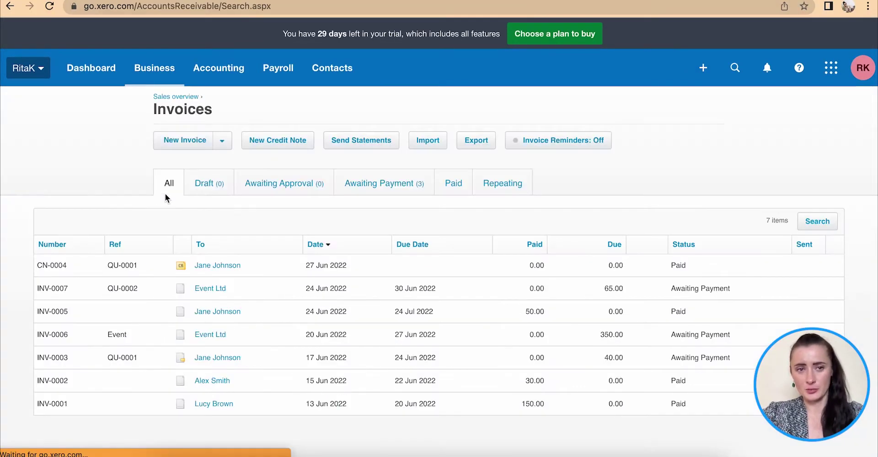
left_click(174, 145)
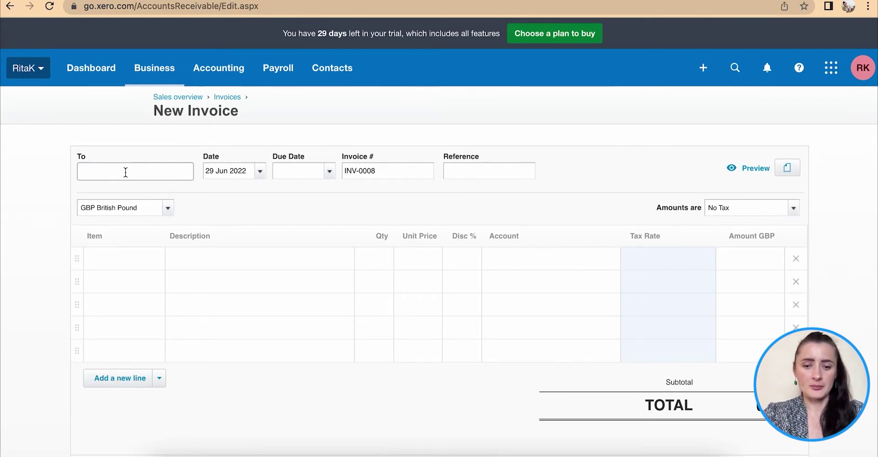
- Add John as a new contact, with invoice date 27 Jun 2022 and due date 6 Jul 2022
type("John")
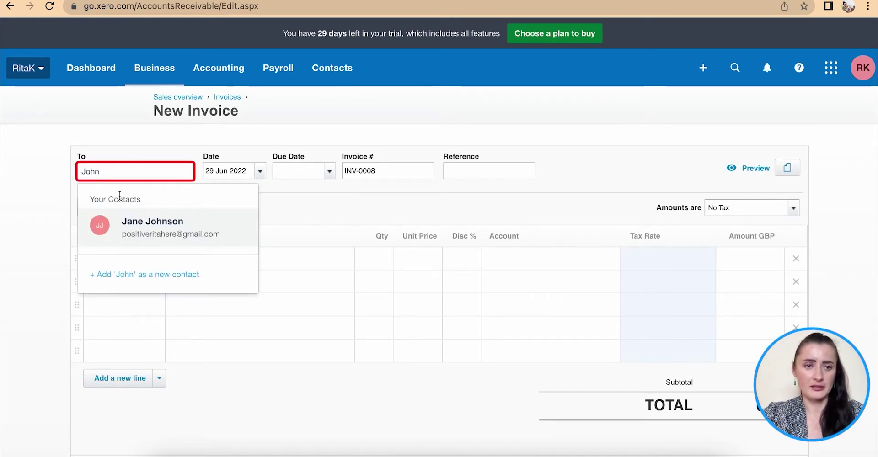
left_click(119, 278)
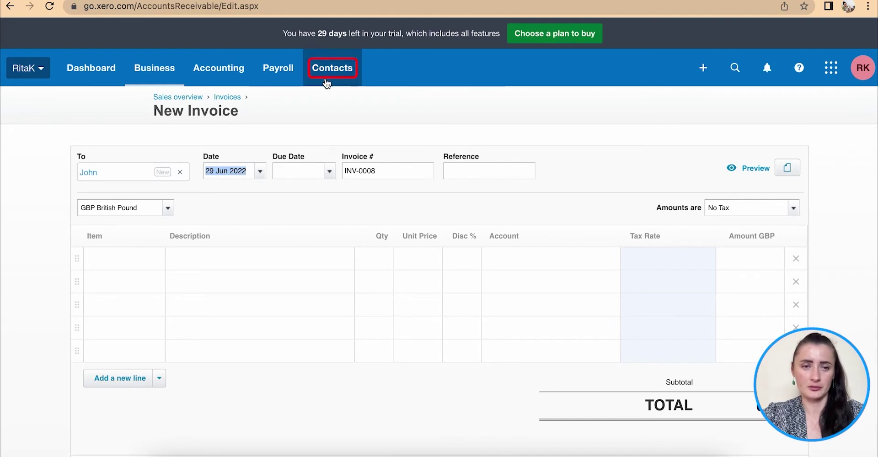
left_click(262, 176)
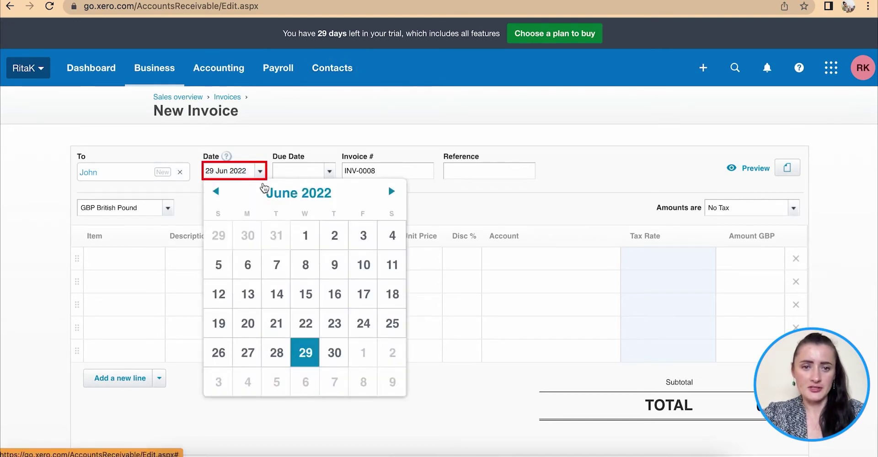
left_click(244, 361)
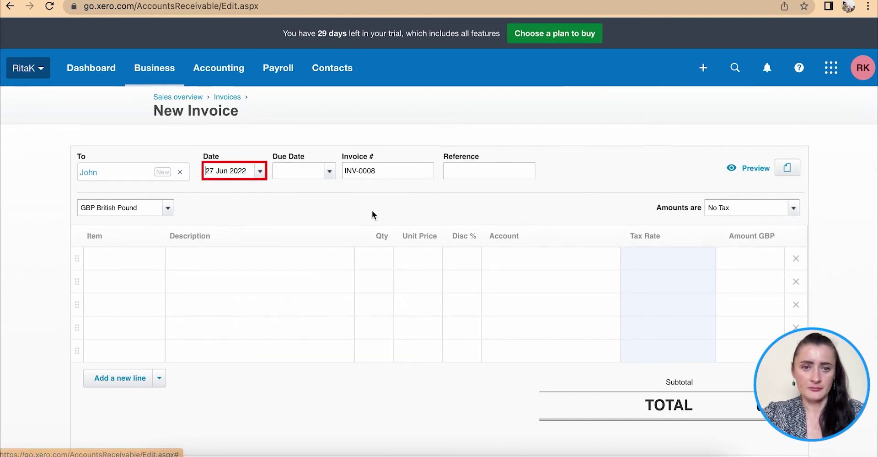
left_click(328, 172)
left_click(461, 192)
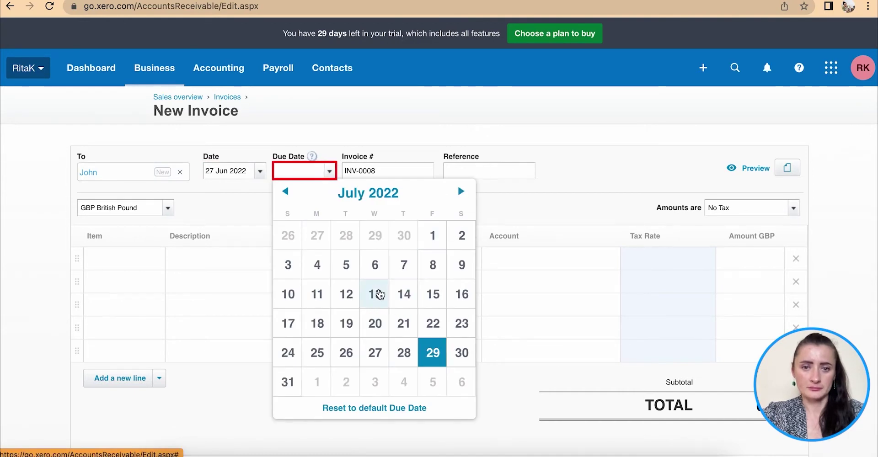
left_click(375, 265)
left_click(408, 170)
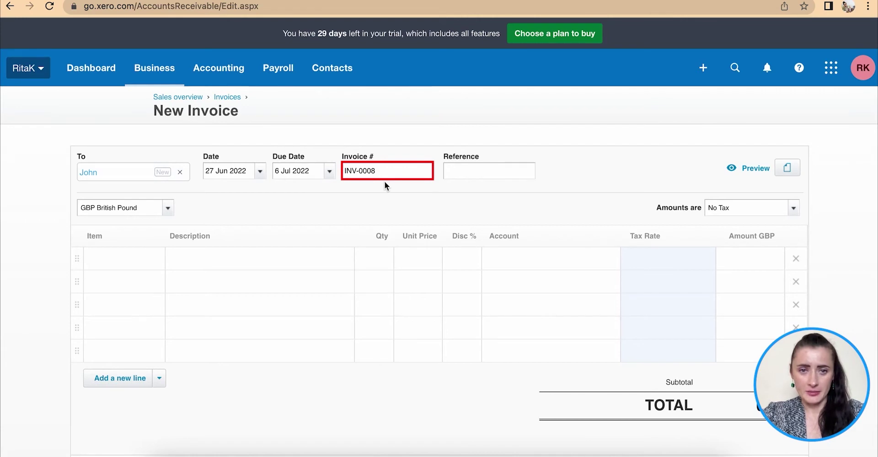
left_click(461, 171)
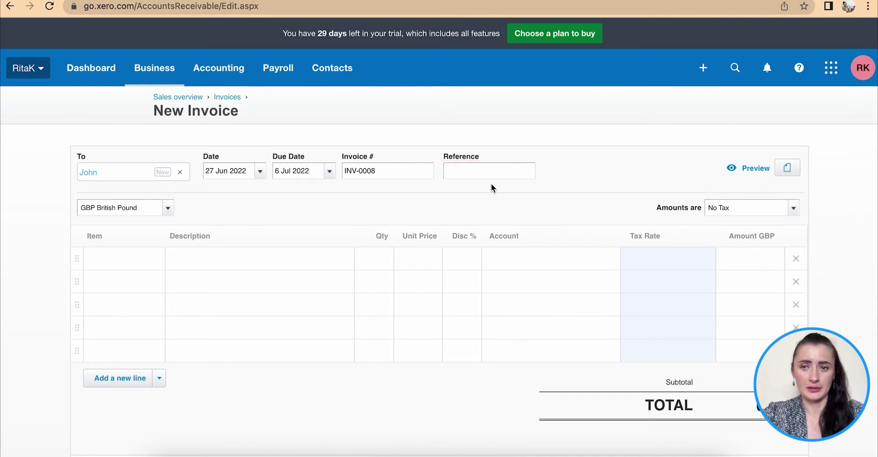
left_click(788, 169)
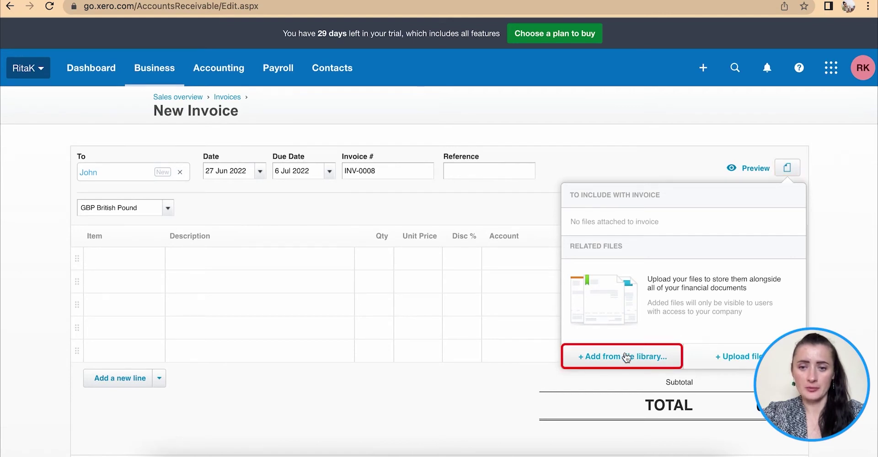
left_click(29, 68)
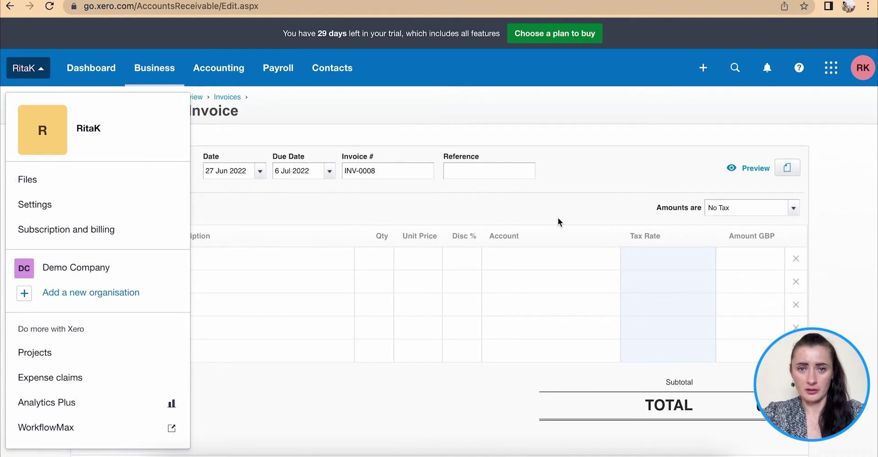
left_click(787, 168)
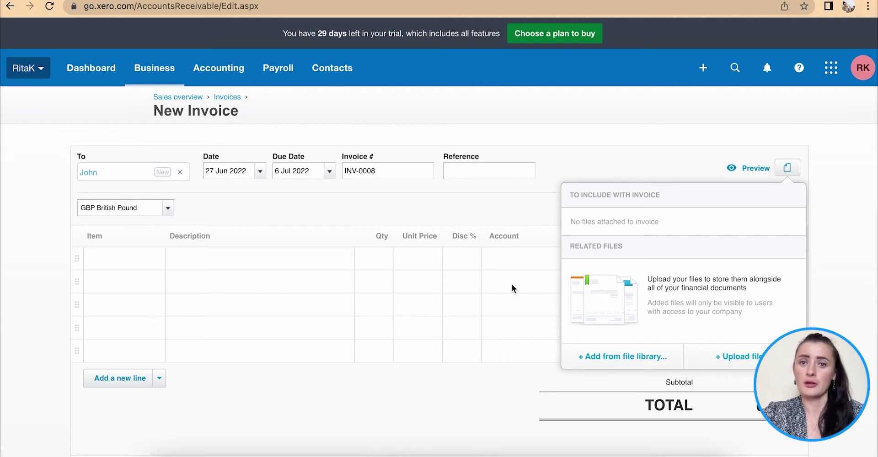
left_click(341, 202)
left_click(169, 209)
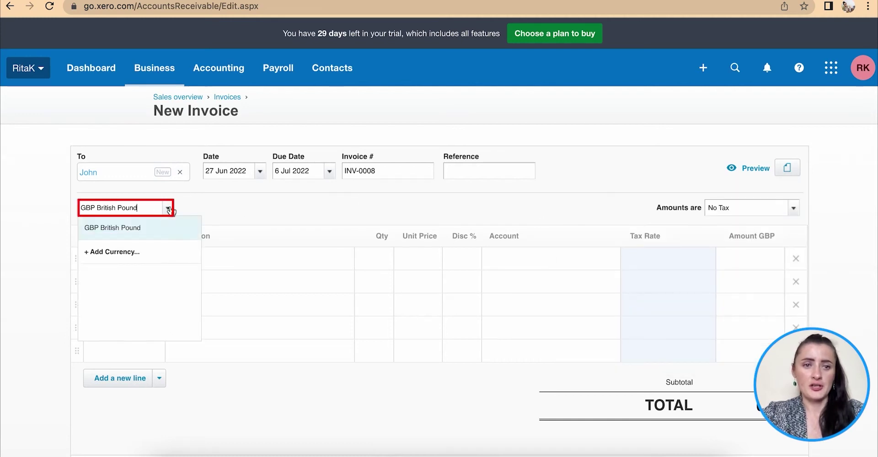
left_click(122, 229)
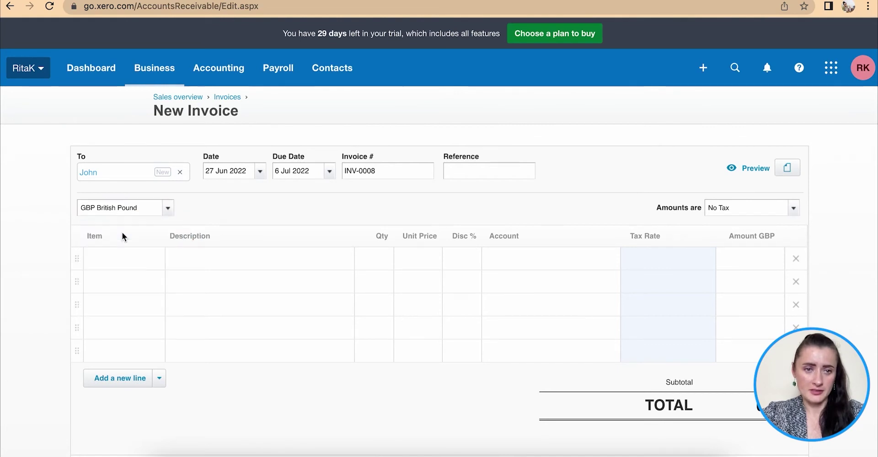
- Put PR-1: Snack bar - cranberry on line 1 and PR-2: Snack bar - hazelnuts on line 2
left_click(129, 256)
left_click(156, 258)
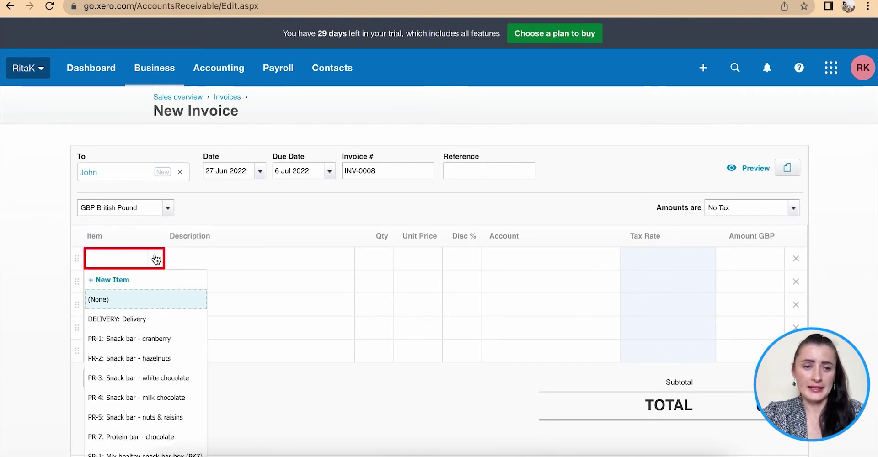
left_click(158, 341)
left_click(153, 286)
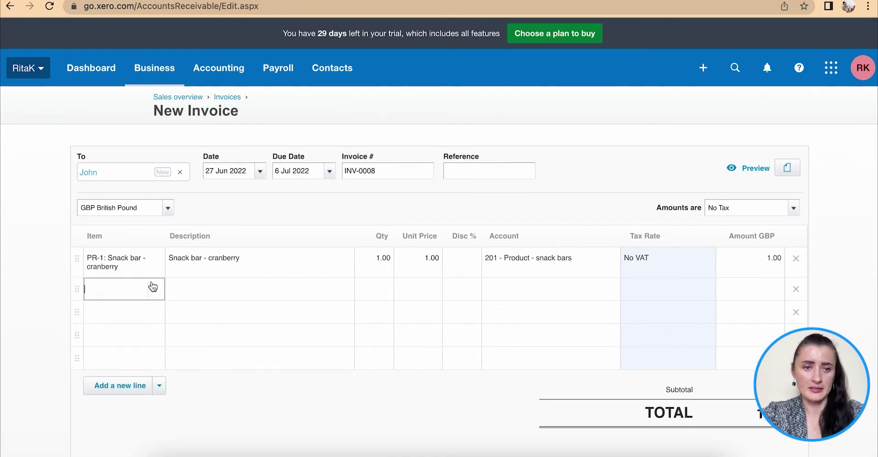
left_click(157, 178)
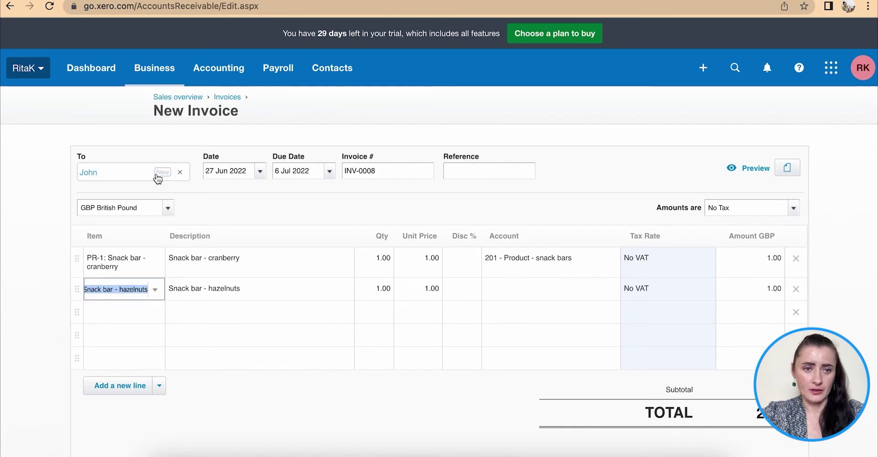
- Set both lines to quantity 10 at 1.00, account 201 - Product - snack bars, No Tax
left_click(374, 265)
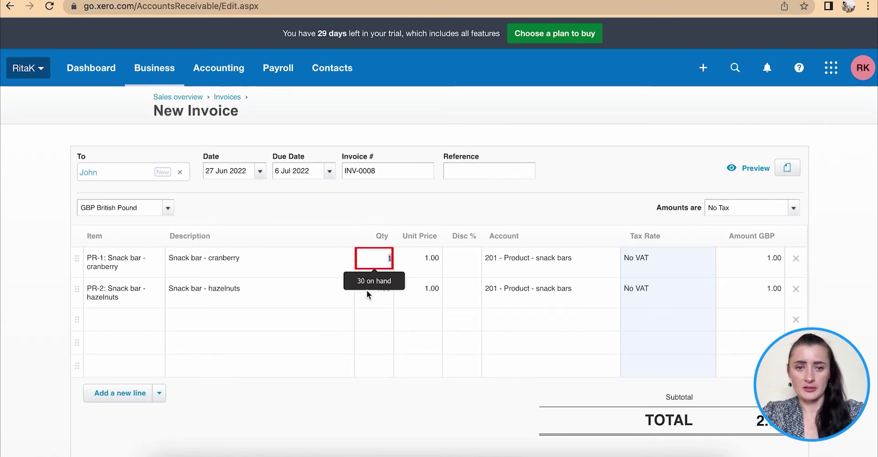
type("10")
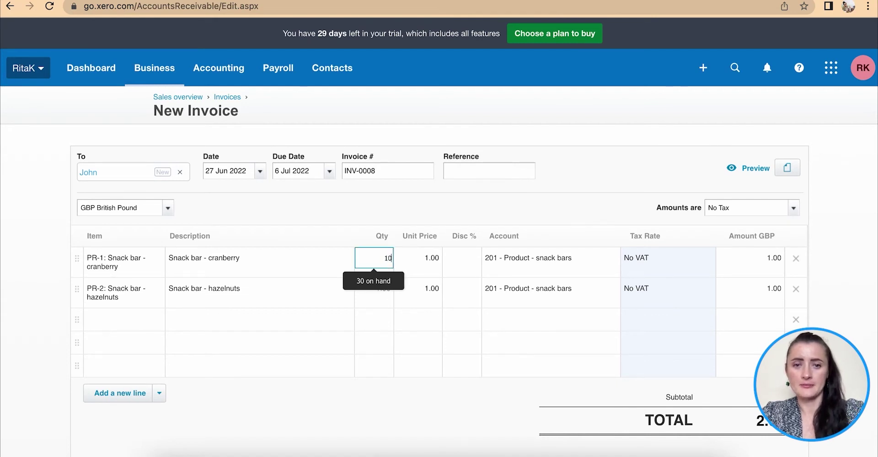
left_click(419, 256)
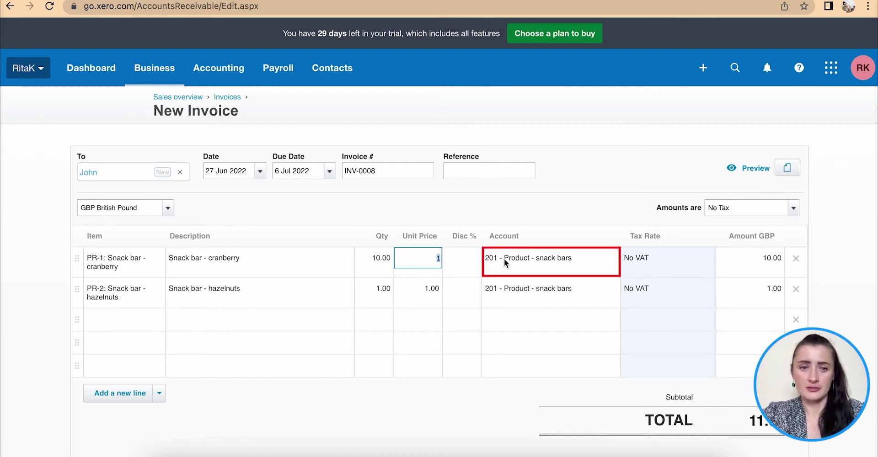
left_click(539, 261)
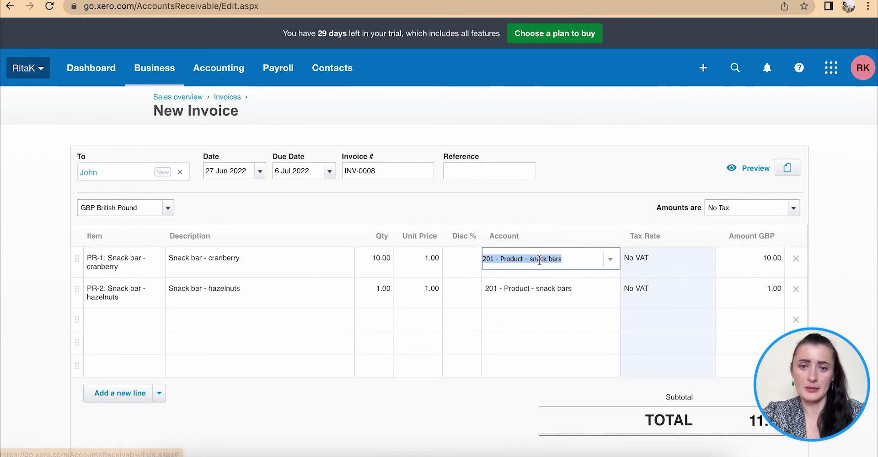
left_click(610, 259)
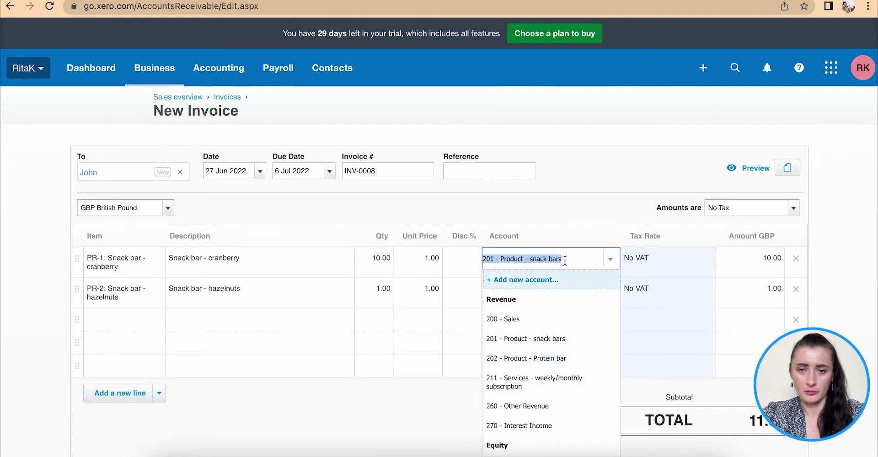
left_click(572, 234)
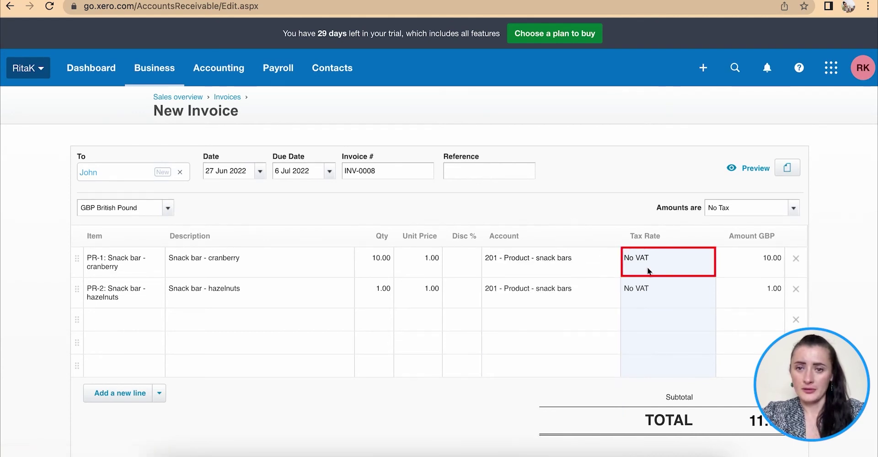
left_click(794, 208)
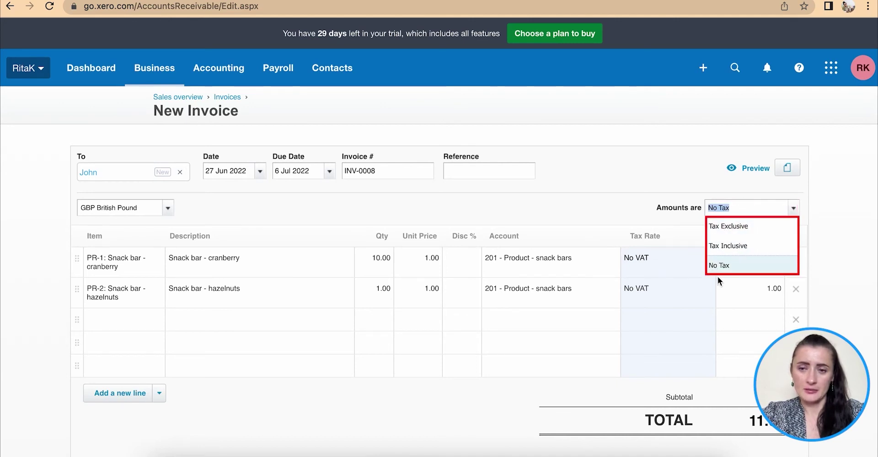
left_click(601, 204)
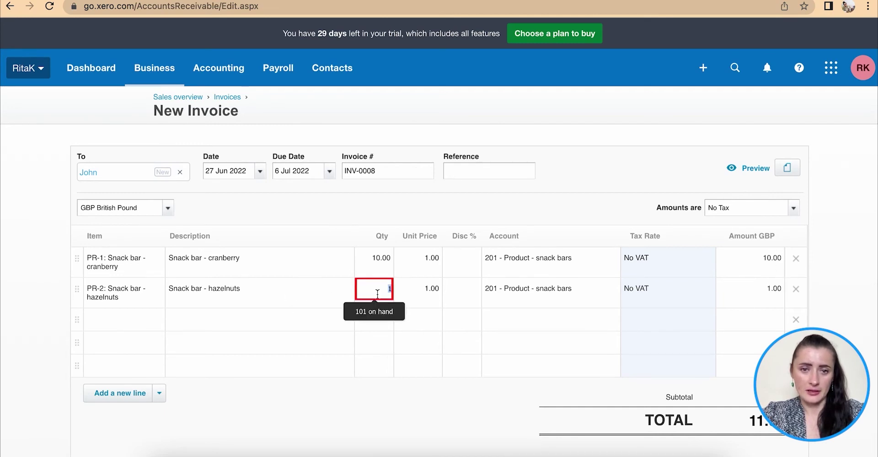
type("10")
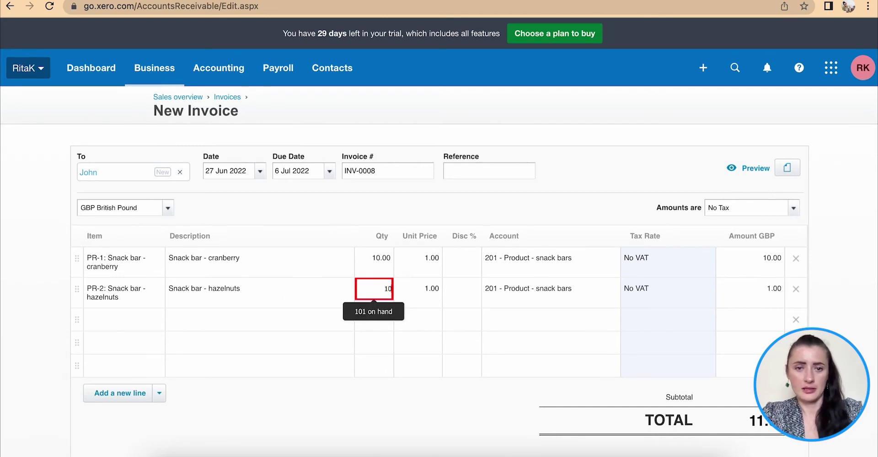
key("Return")
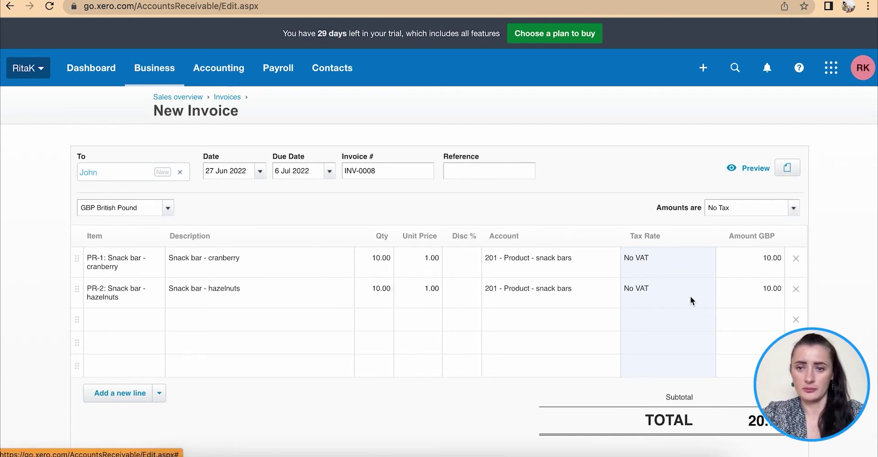
- Delete the three empty invoice rows, leaving only the two snack bar lines
scroll(495, 331, "down", 1)
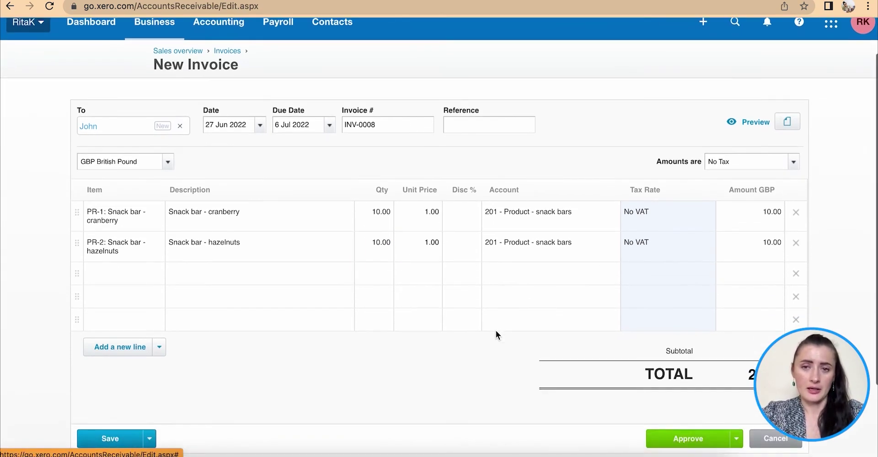
left_click(796, 275)
left_click(796, 274)
left_click(796, 274)
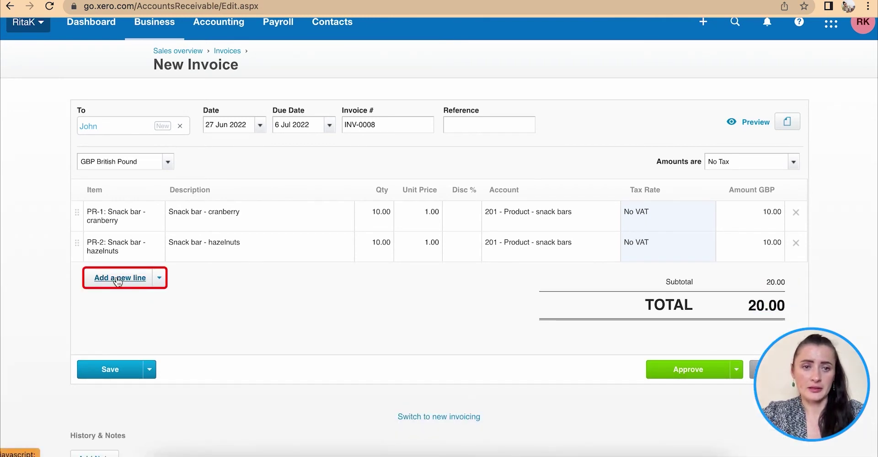
left_click(159, 278)
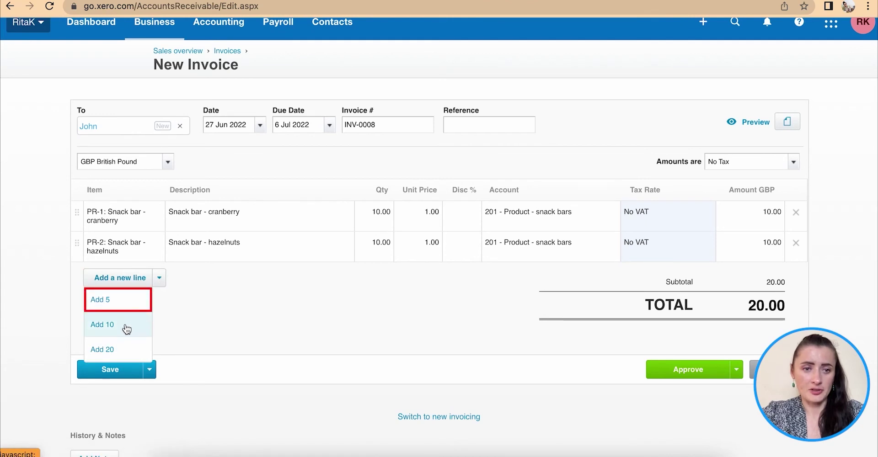
left_click(229, 316)
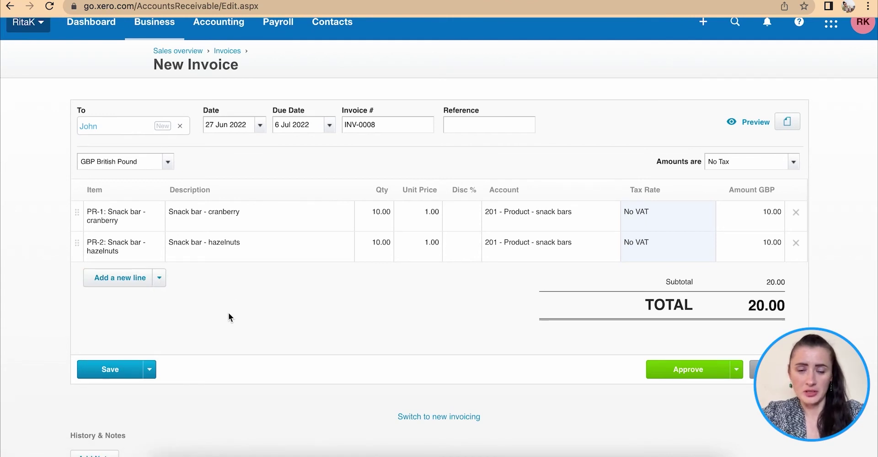
- Save the invoice using Save & submit for approval
left_click(150, 370)
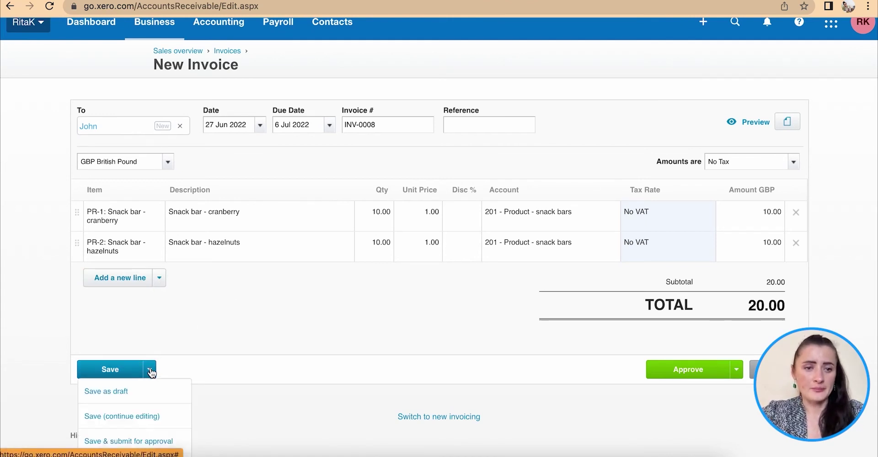
scroll(151, 373, "down", 1)
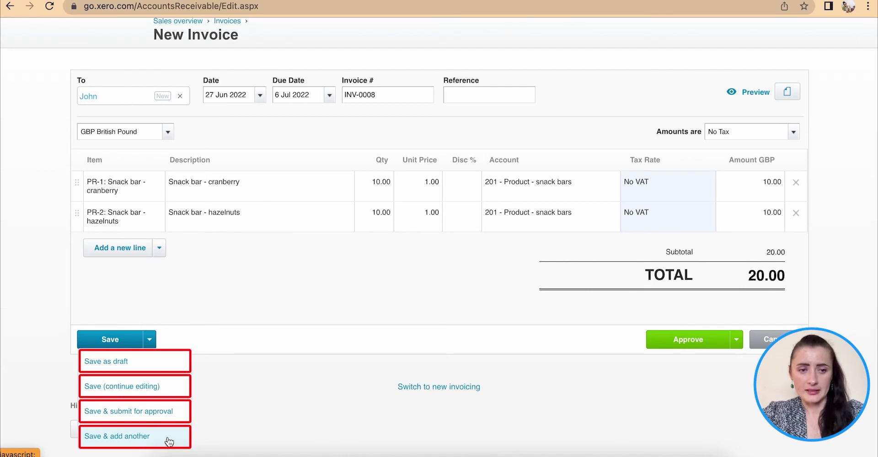
left_click(139, 411)
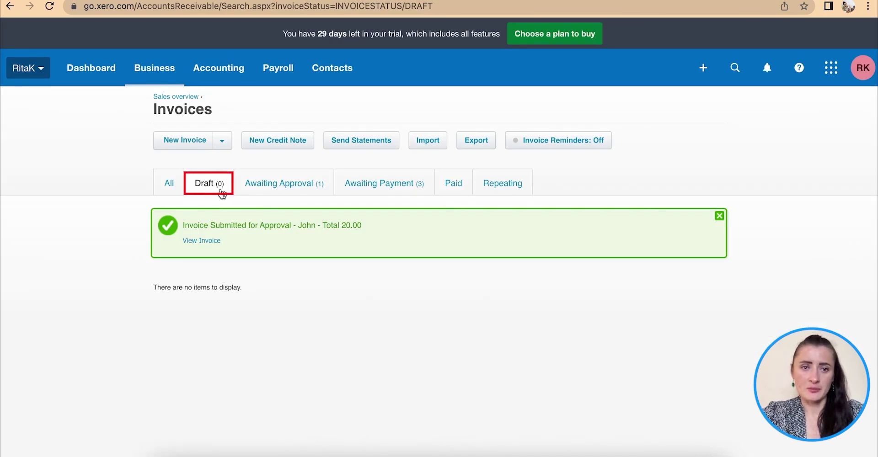
- Open INV-0008 from the Awaiting Approval invoices tab
left_click(283, 183)
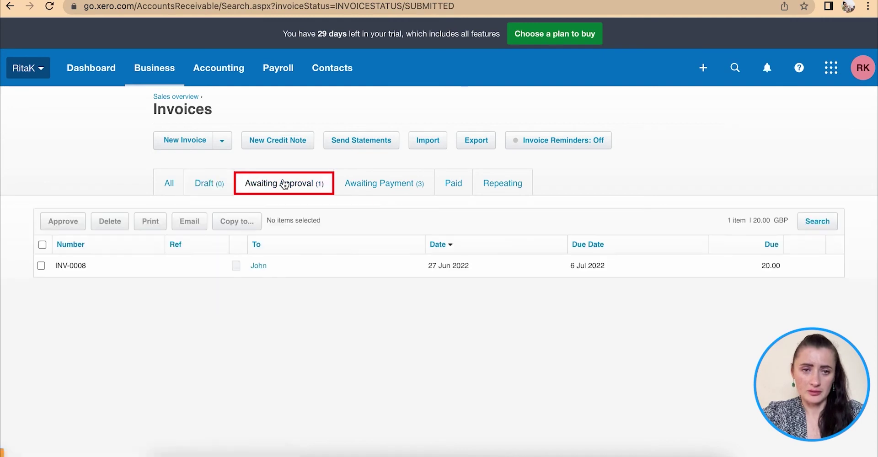
left_click(136, 270)
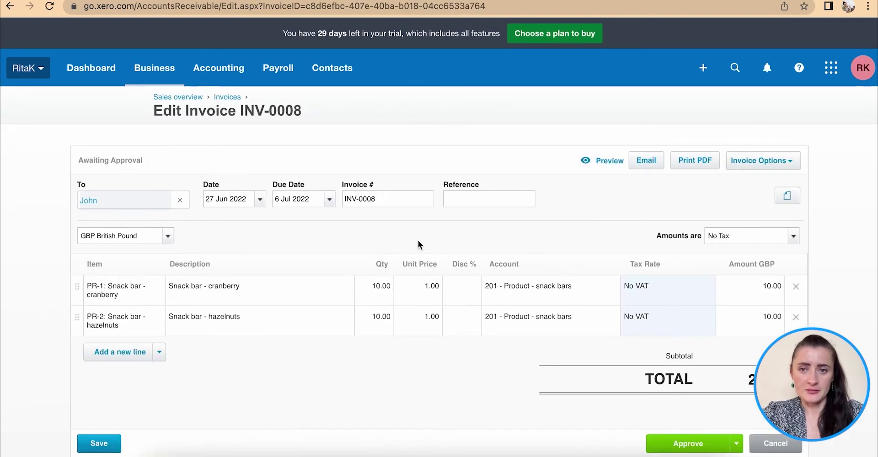
- Approve INV-0008 and return to the Invoices list
scroll(643, 320, "down", 3)
left_click(696, 340)
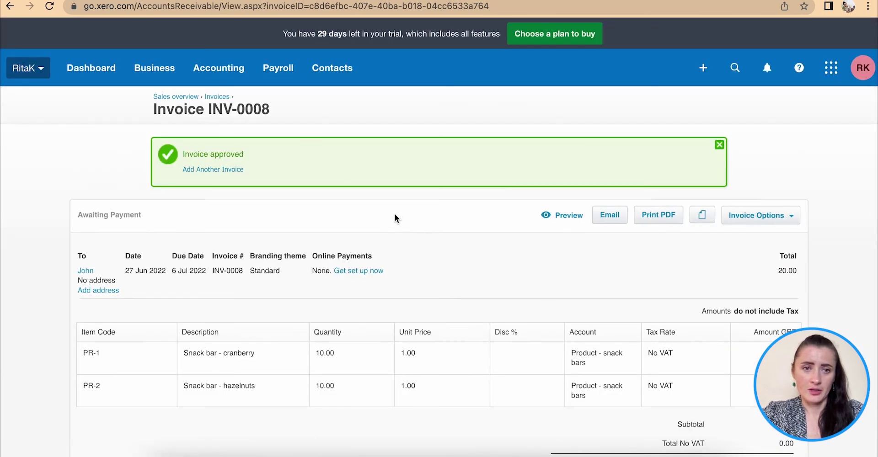
left_click(218, 96)
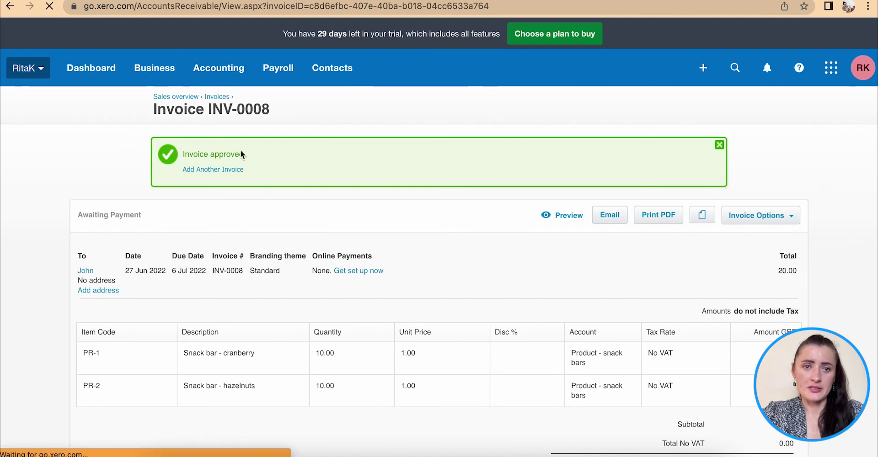